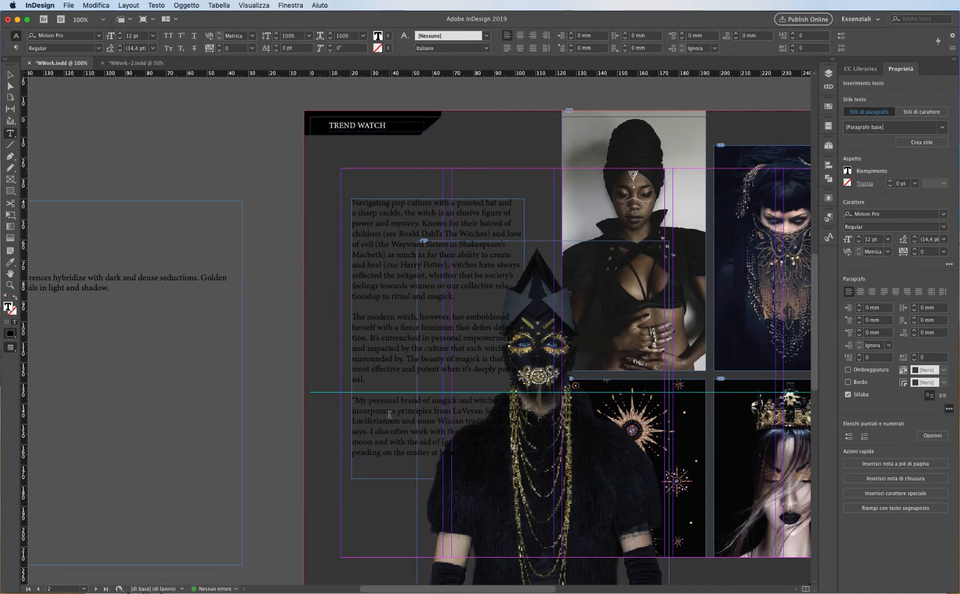
Select all the body text and set its fill colour to Paper.
key("super+a")
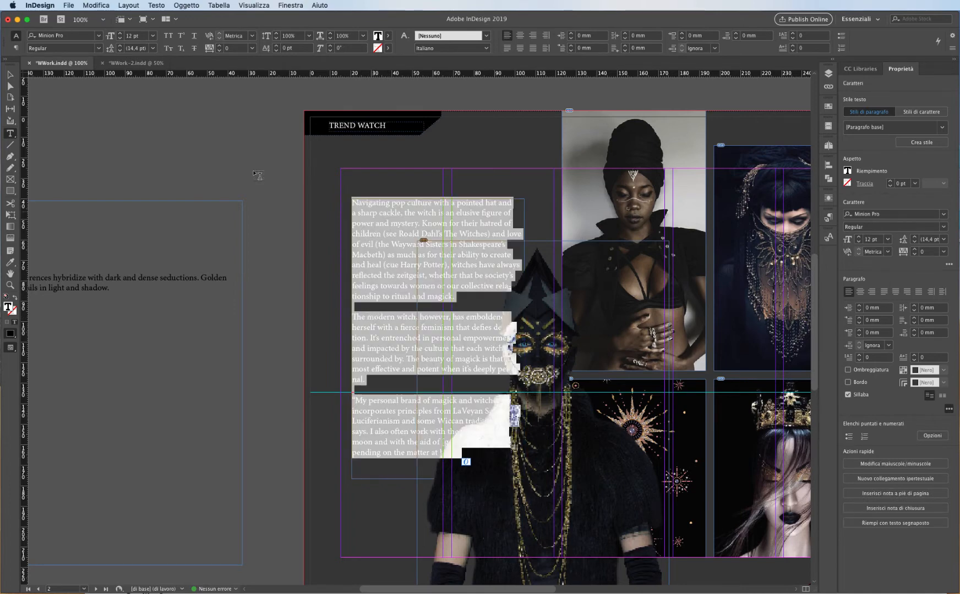
left_click(384, 36)
left_click(333, 86)
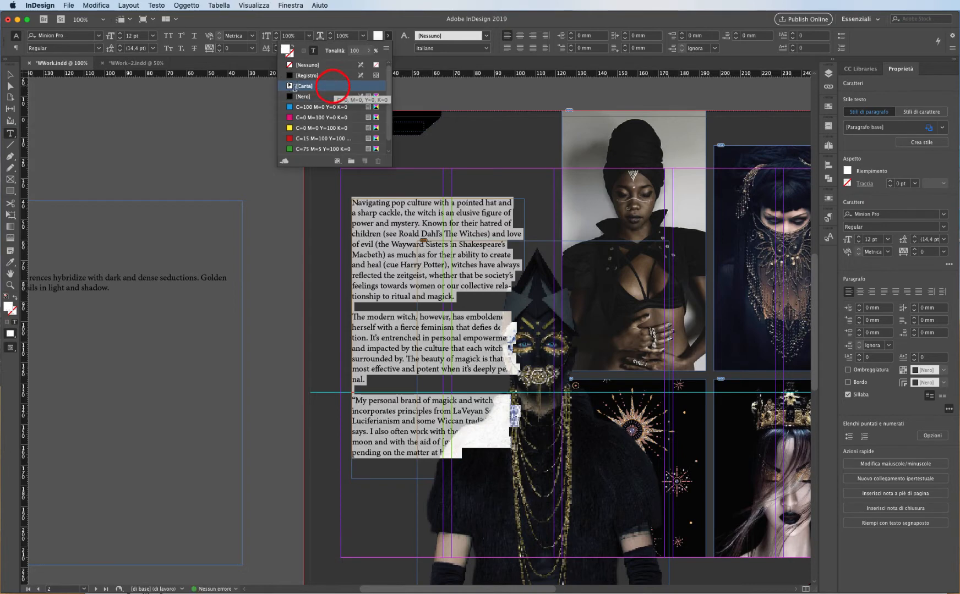
left_click(420, 370)
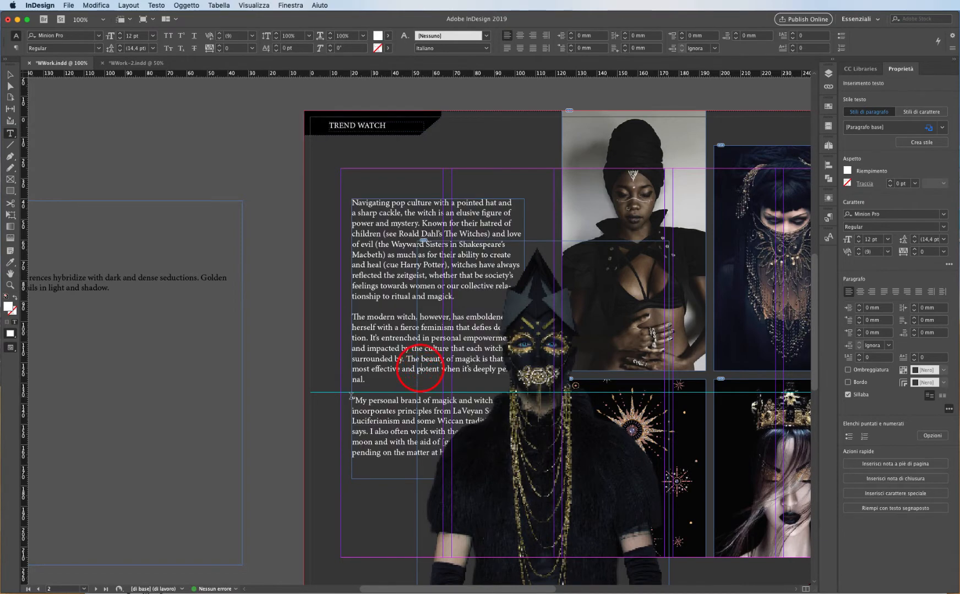
left_click_drag(352, 397, 480, 452)
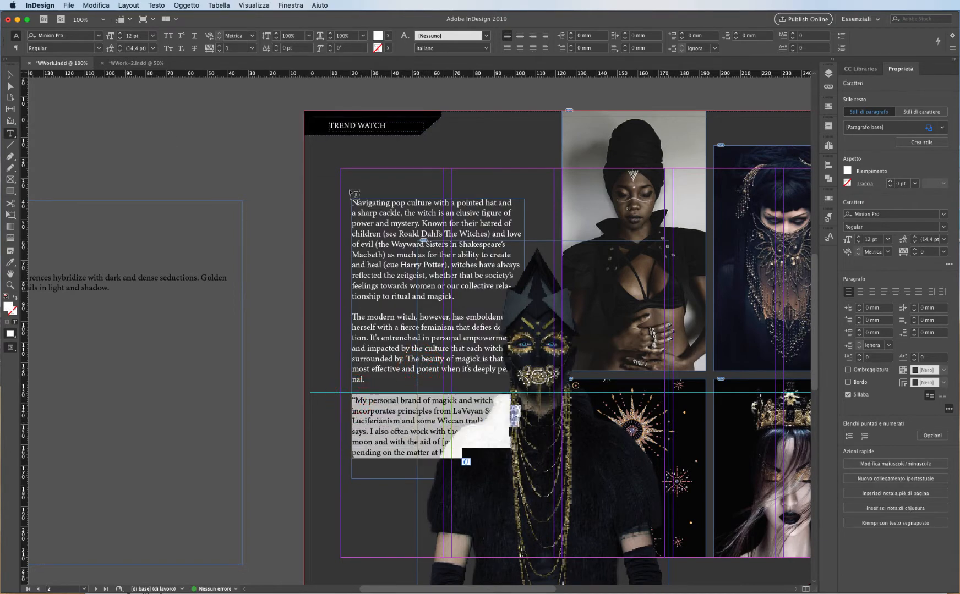
left_click(10, 74)
left_click(213, 158)
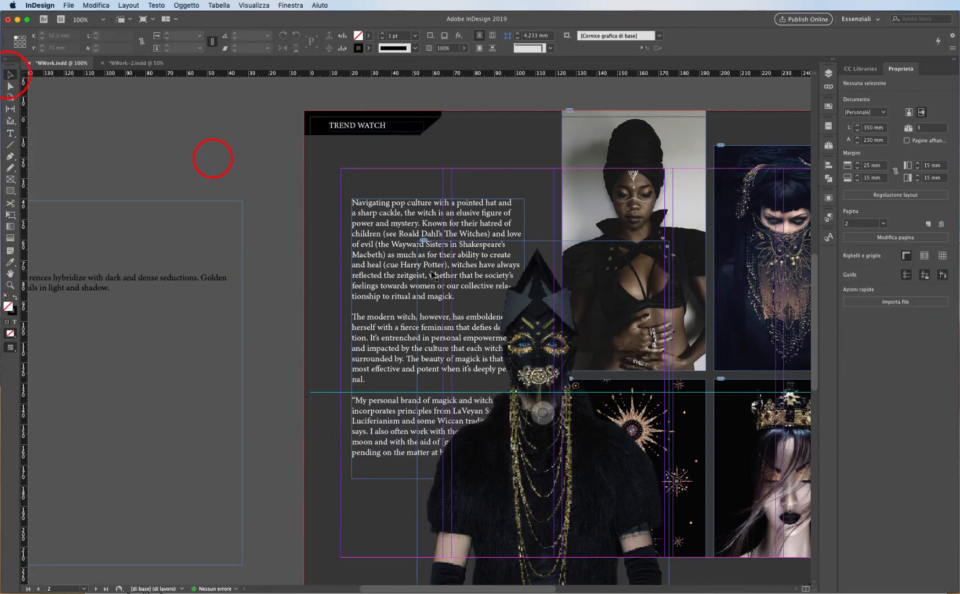
Move the body text frame left, beside the masked figure image.
left_click_drag(378, 228, 428, 255)
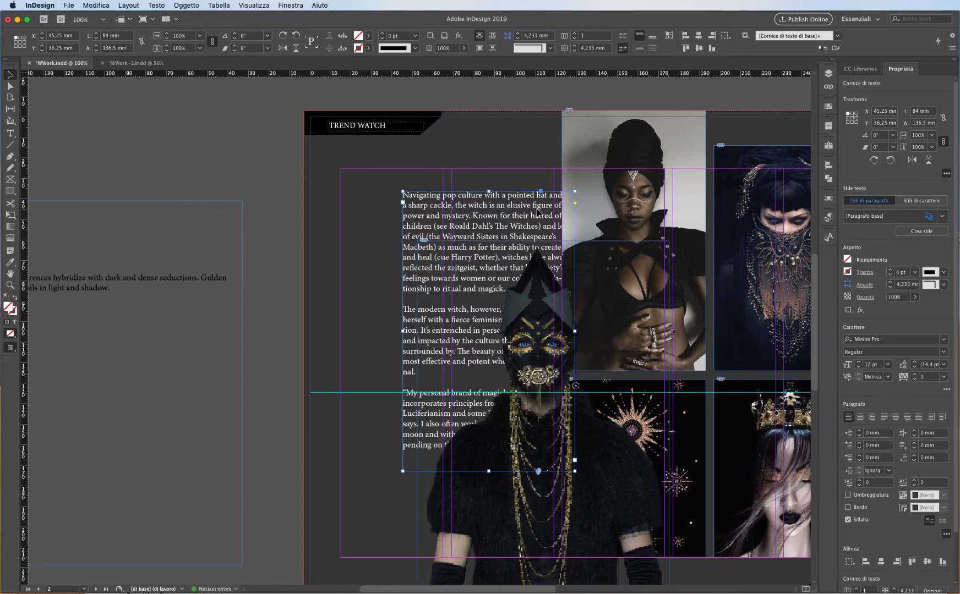
left_click_drag(537, 211, 385, 238)
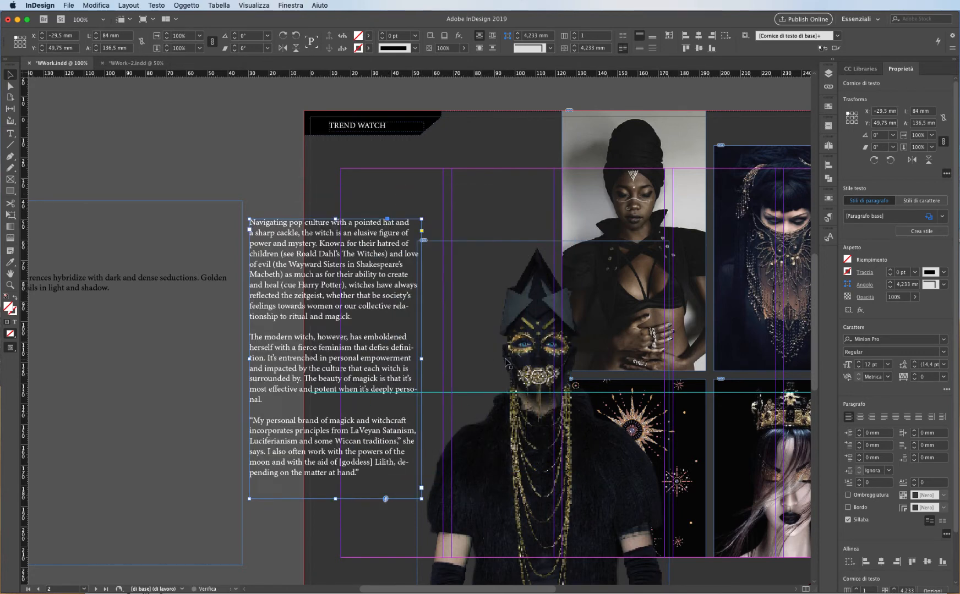
left_click(369, 263)
left_click_drag(369, 264, 357, 285)
left_click(274, 174)
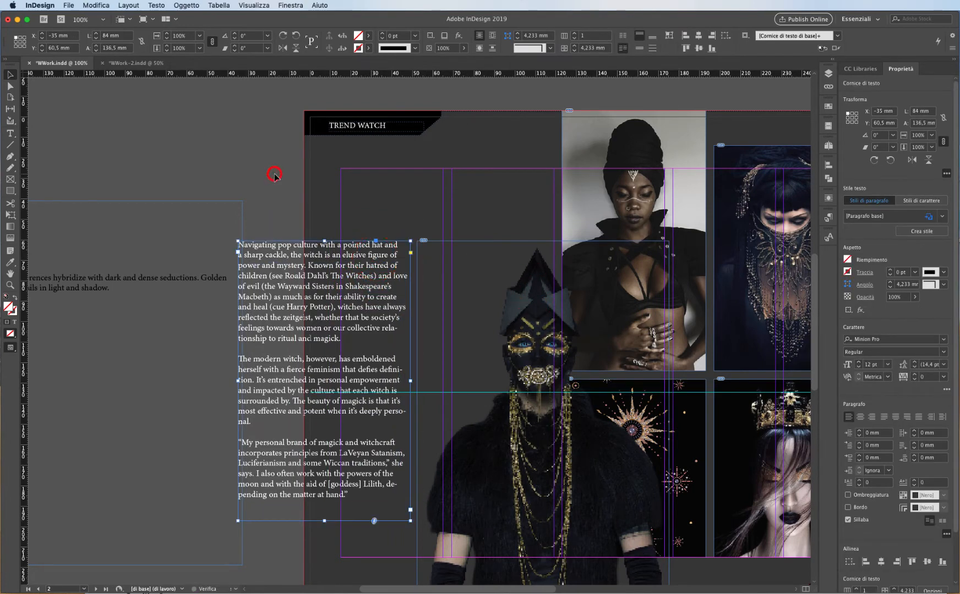
Select the masked figure image and open the Text Wrap panel.
left_click(537, 324)
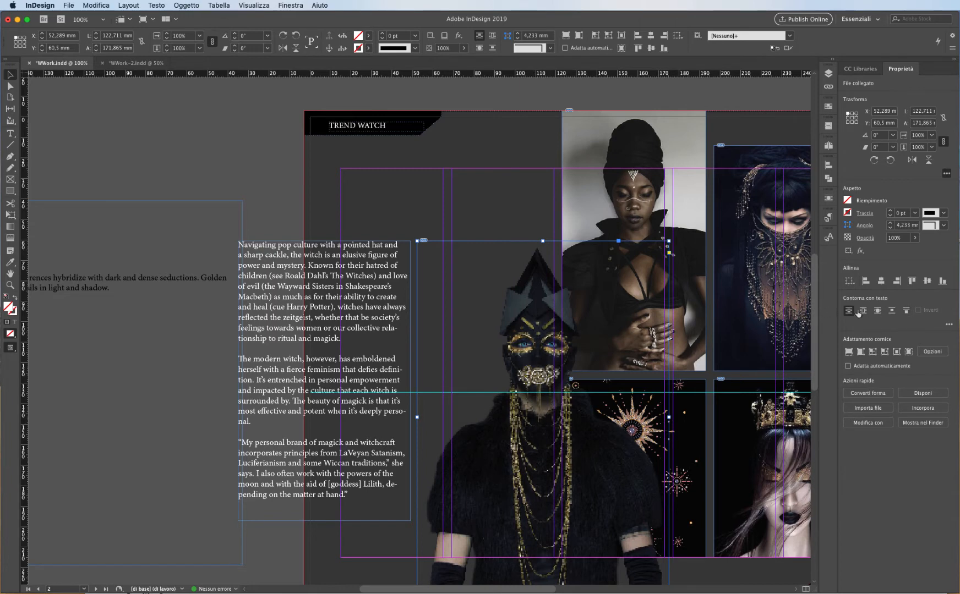
left_click(947, 325)
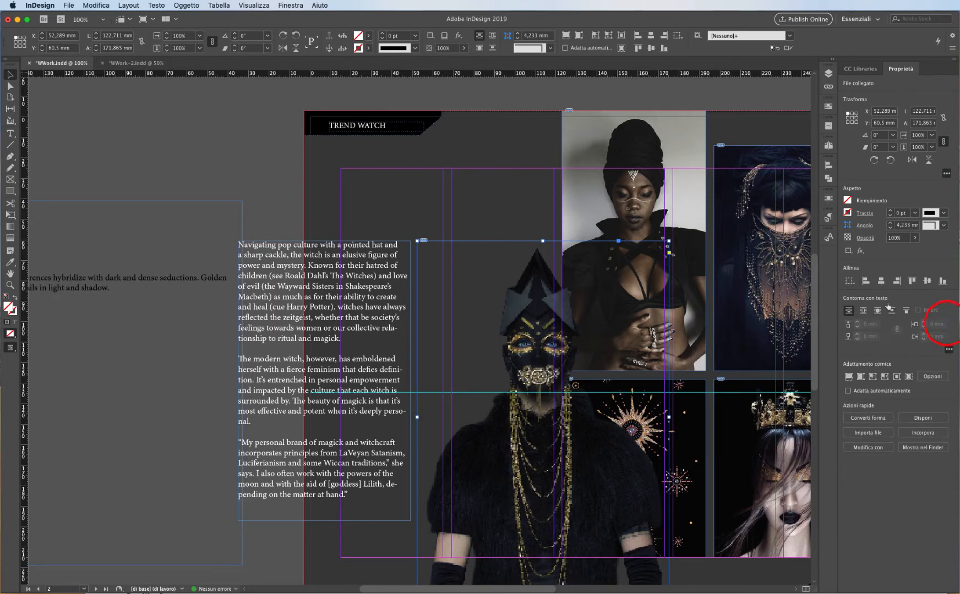
left_click(292, 5)
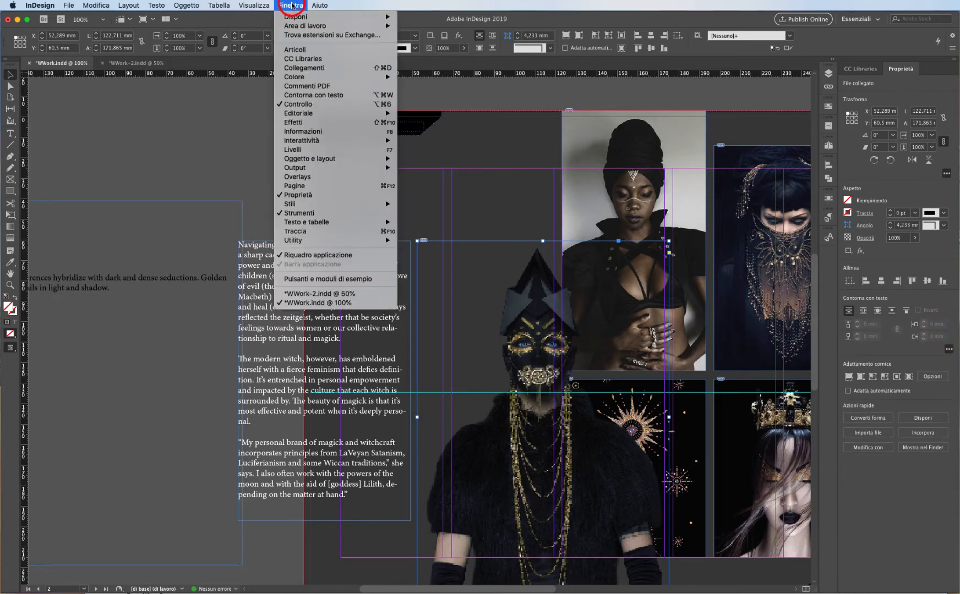
left_click(362, 97)
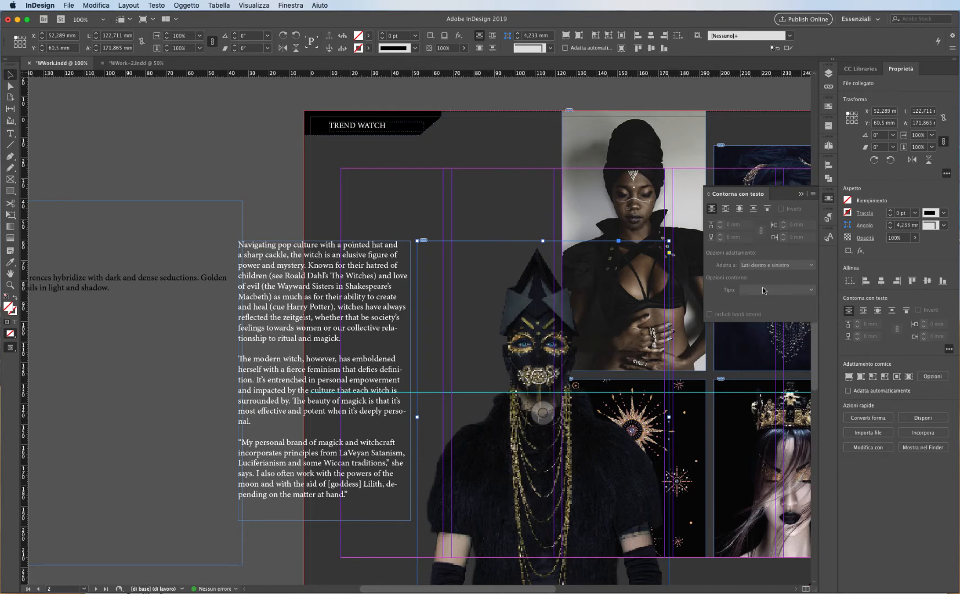
Move the body text frame right so it overlaps the figure image.
left_click(281, 194)
left_click_drag(310, 303, 408, 317)
Apply Wrap around object shape to the masked figure image.
left_click(590, 285)
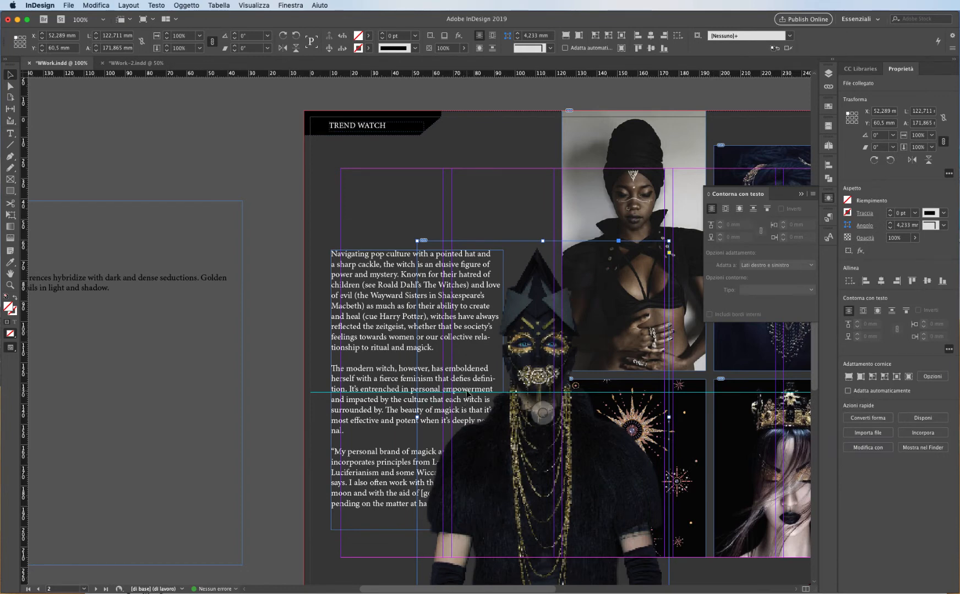
left_click(725, 209)
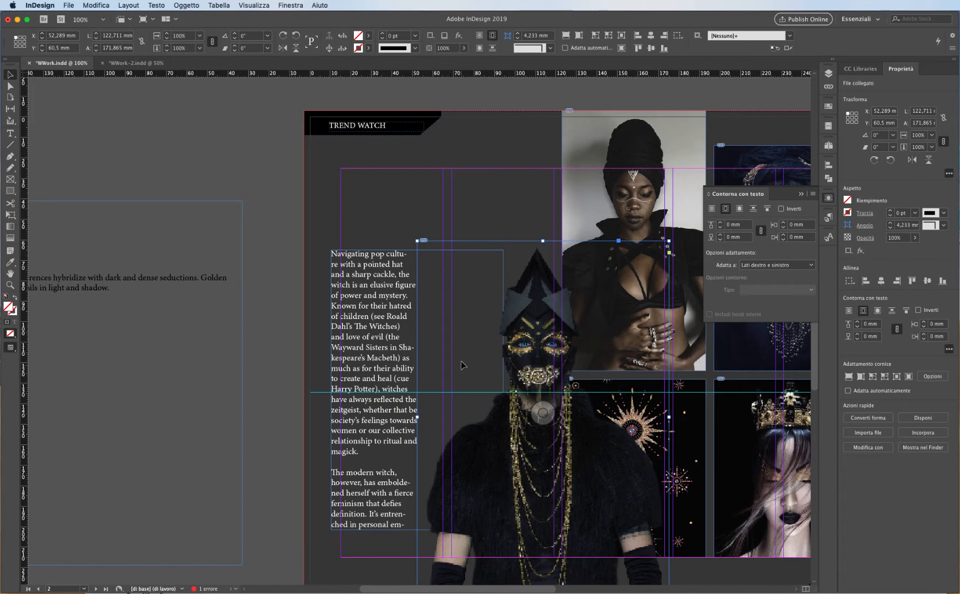
left_click(740, 209)
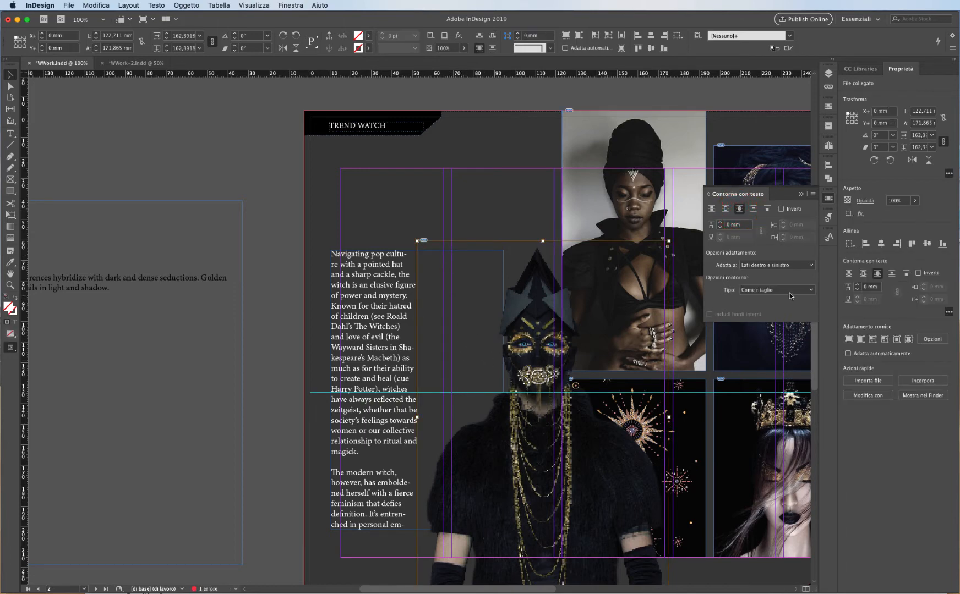
Set the wrap contour type to Canale Alfa using the Alfa 1 channel.
left_click(790, 292)
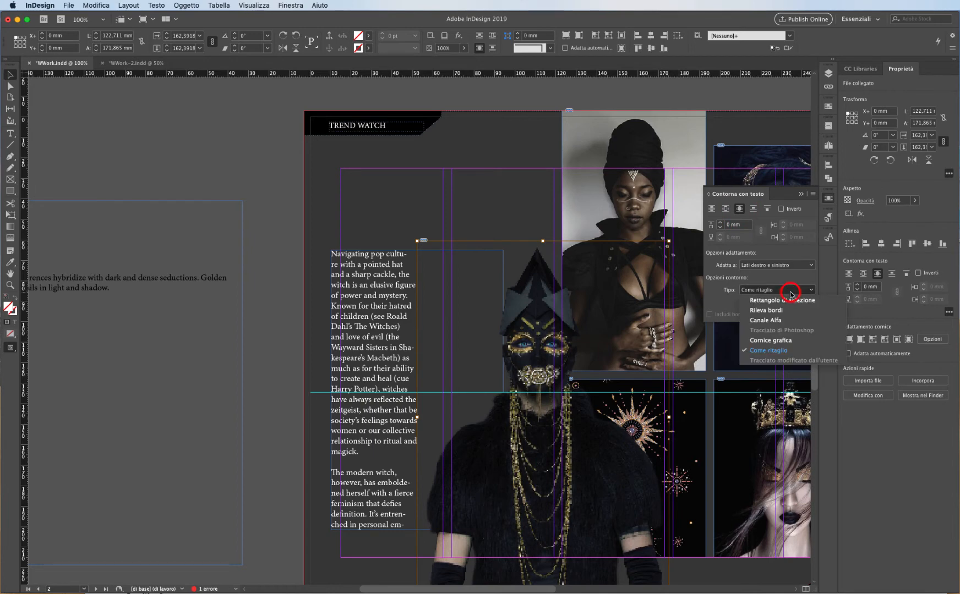
left_click(793, 322)
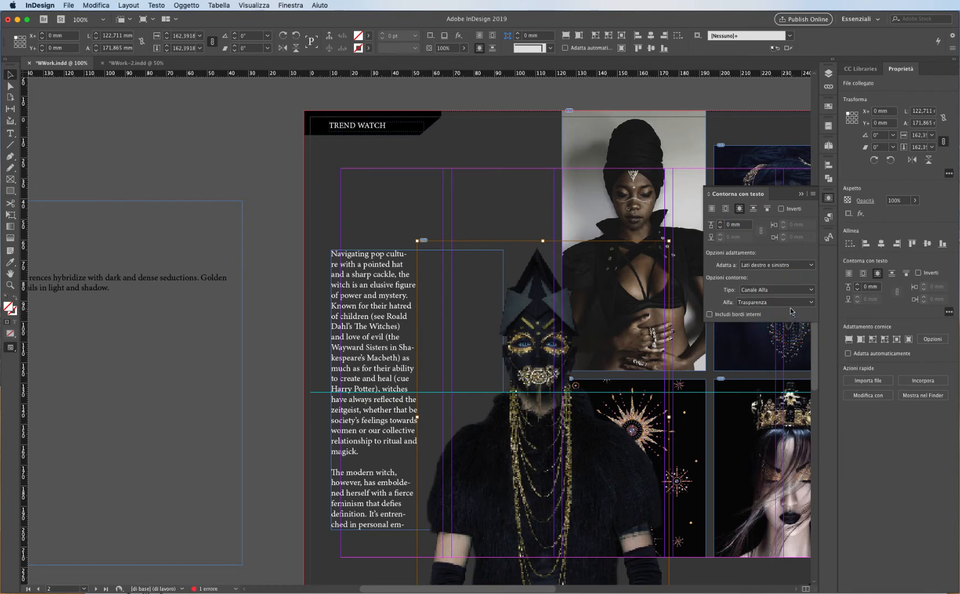
left_click(793, 304)
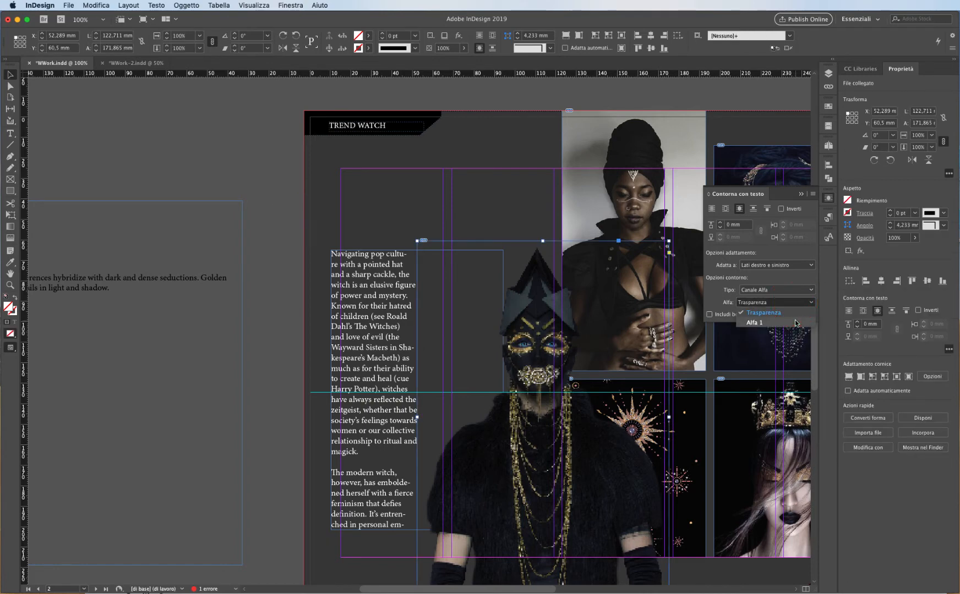
left_click(795, 323)
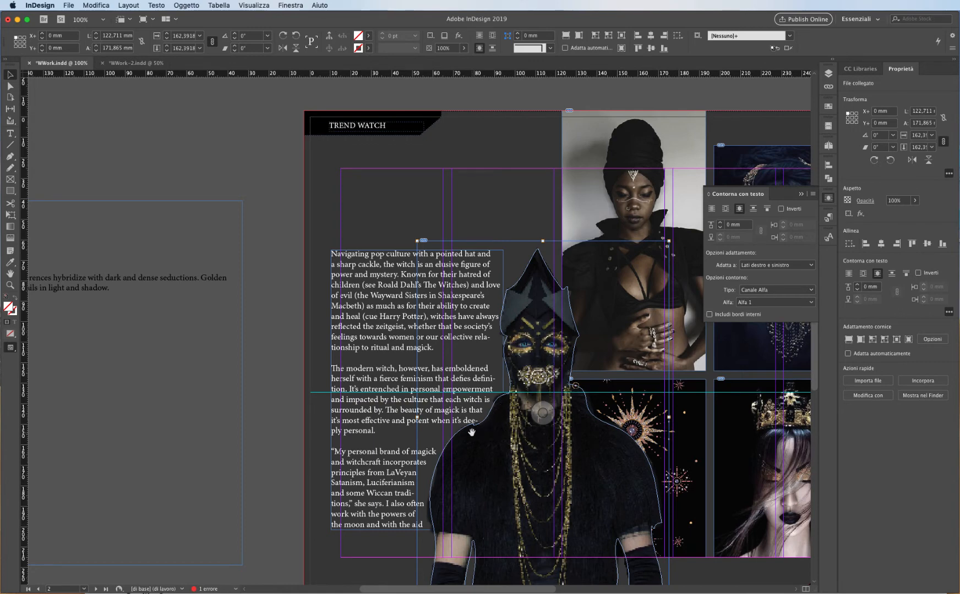
Set the text wrap offset around the figure to 4 mm.
left_click(719, 223)
left_click(720, 223)
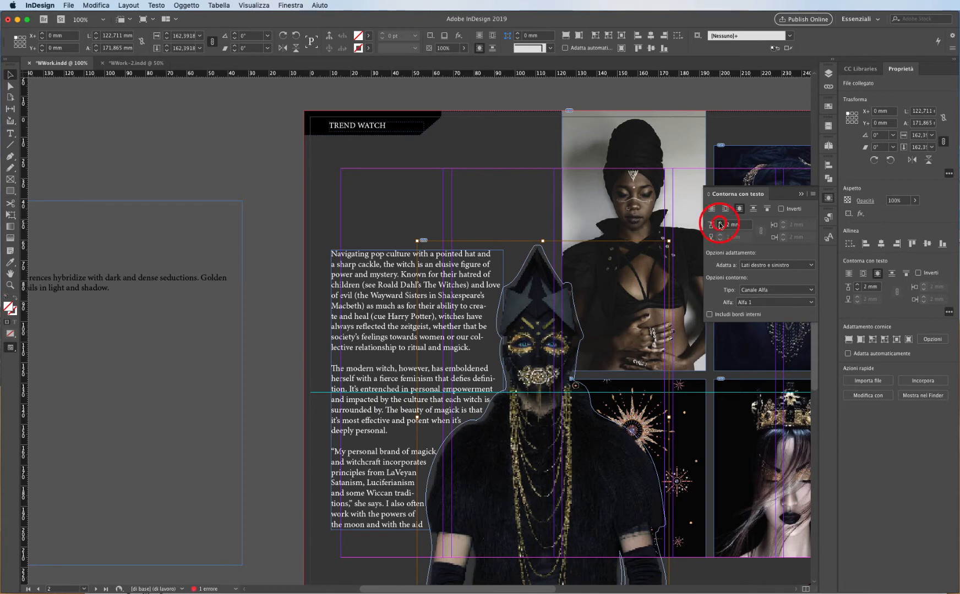
left_click(719, 223)
left_click(719, 223)
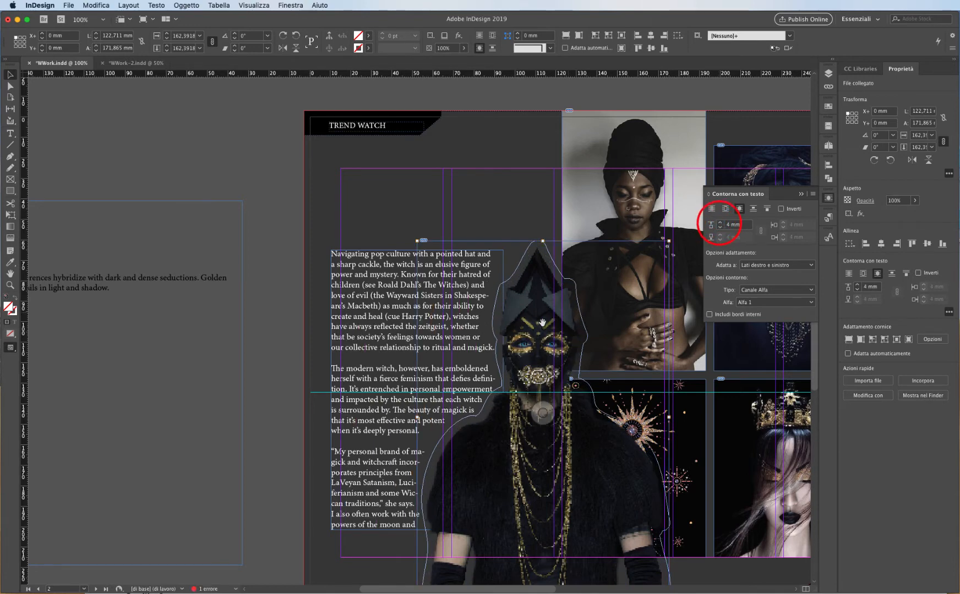
left_click(262, 189)
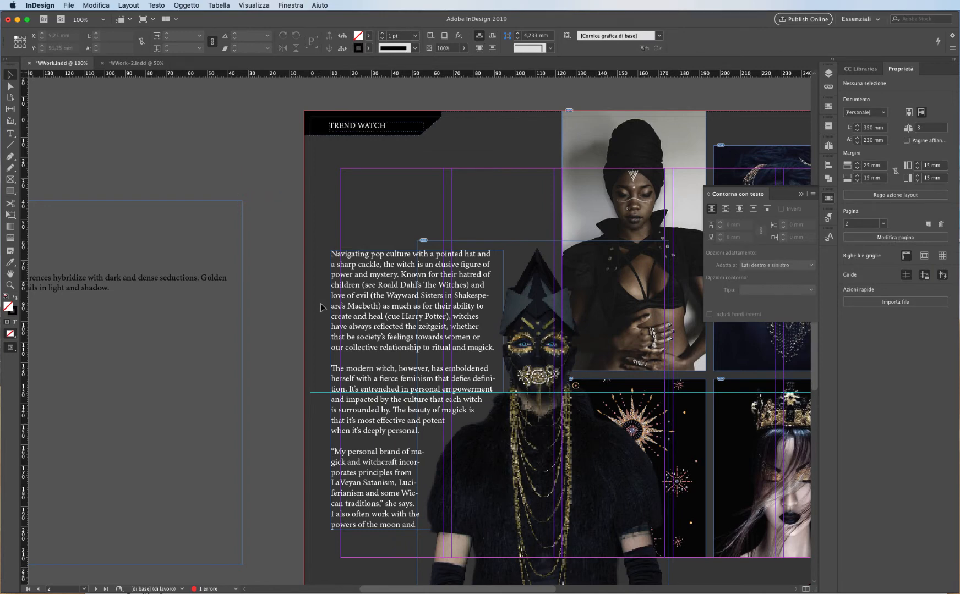
In preview mode, move the body text frame up and stretch it taller and wider to the left.
key("w")
left_click(370, 310)
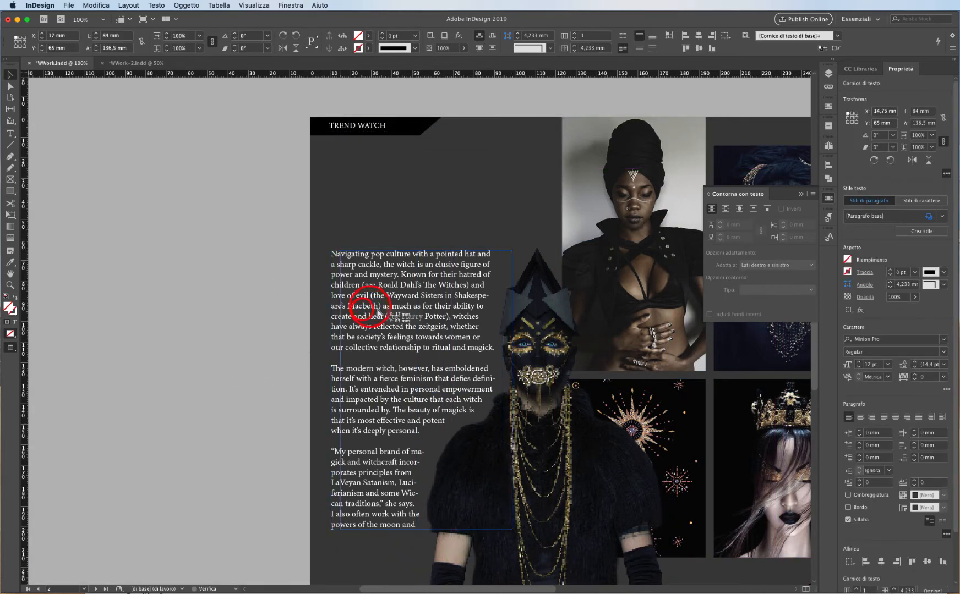
left_click_drag(377, 311, 434, 291)
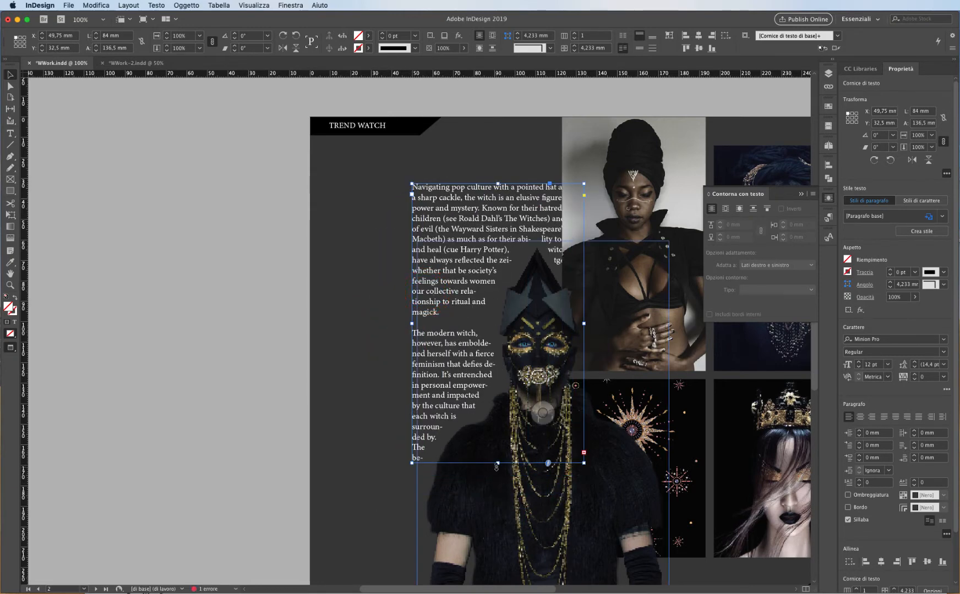
left_click_drag(497, 462, 502, 585)
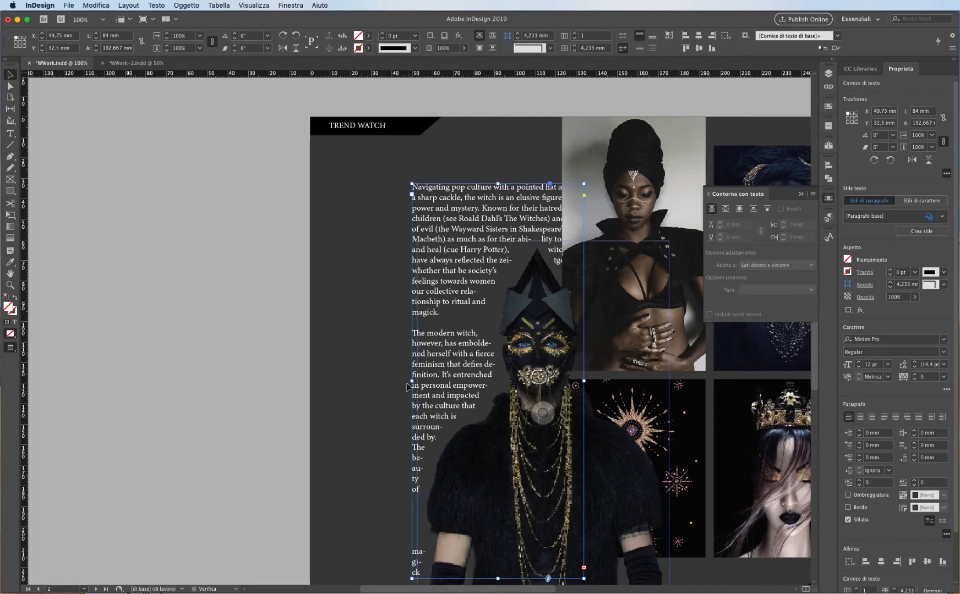
left_click_drag(411, 380, 368, 380)
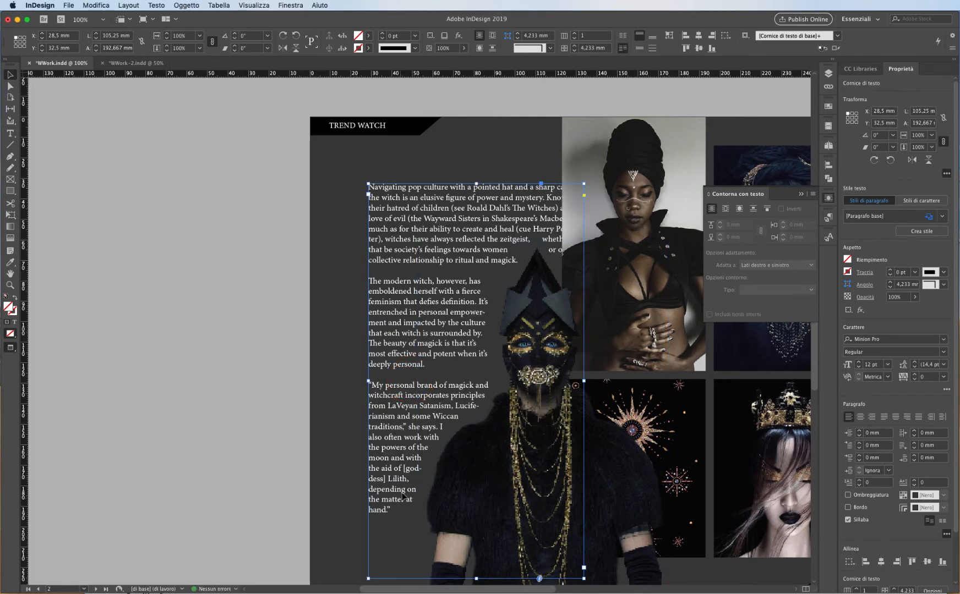
Resize the body text frame to about 85 × 178 mm.
left_click(284, 144)
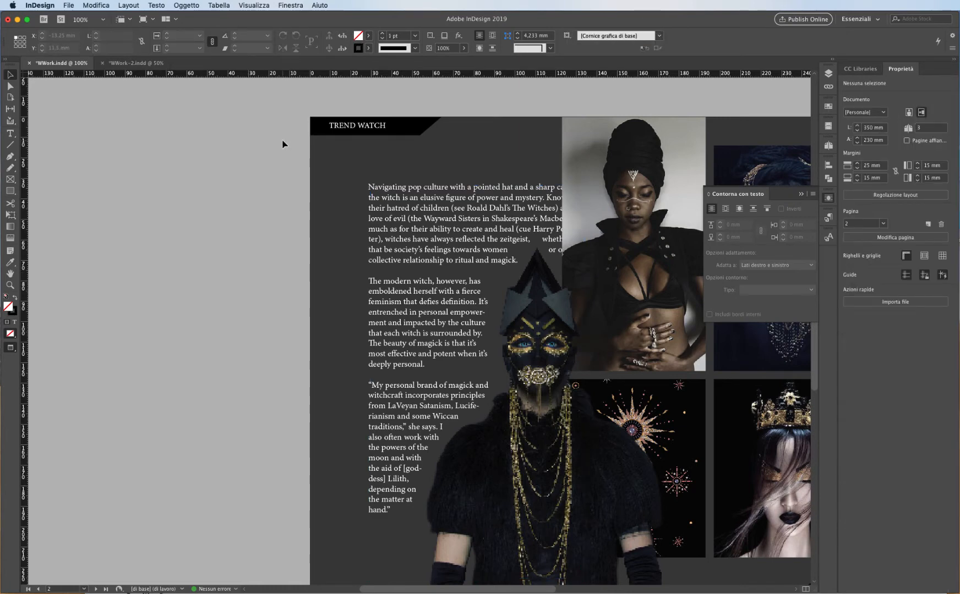
left_click(367, 336)
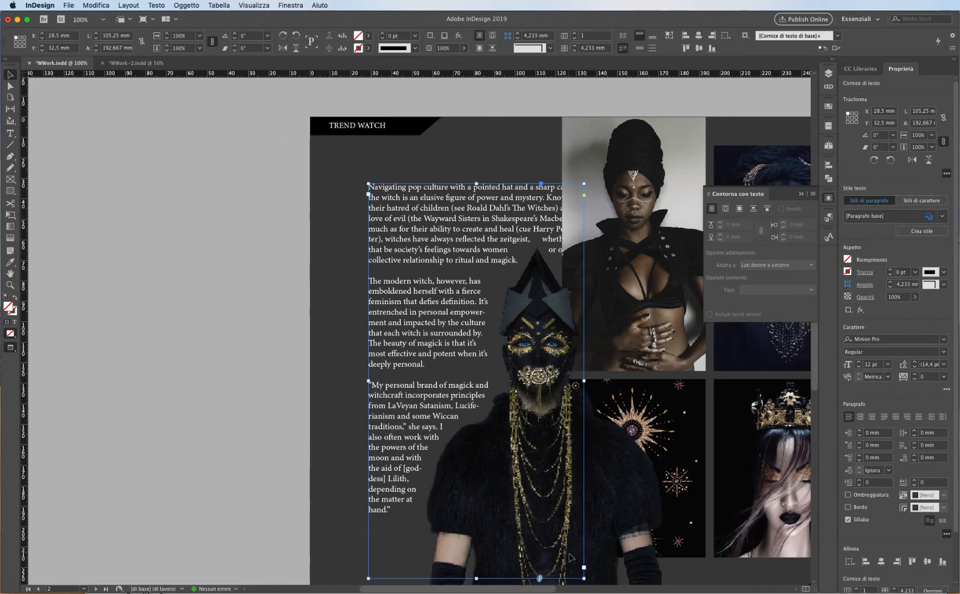
left_click_drag(583, 579, 542, 519)
left_click_drag(454, 519, 458, 552)
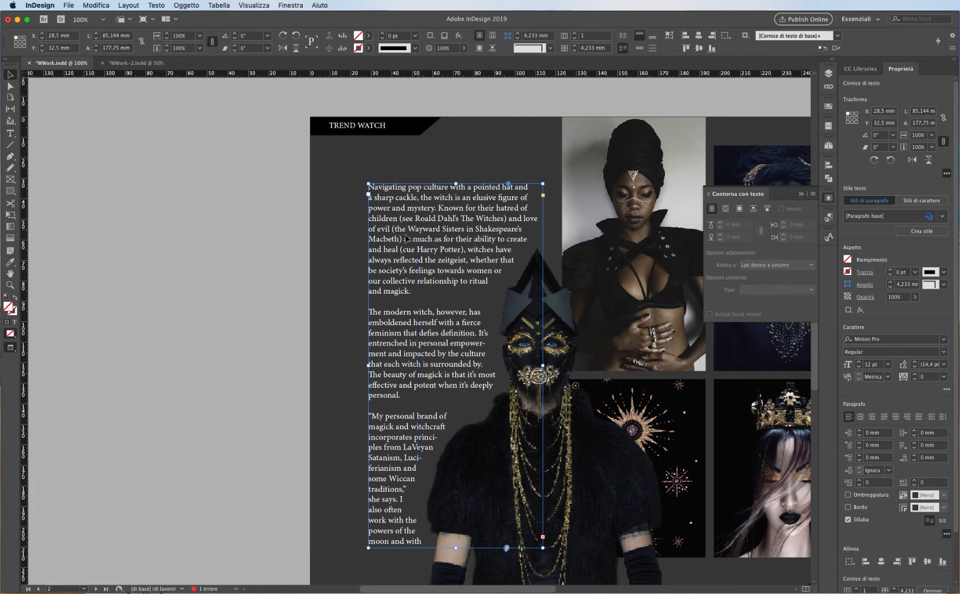
left_click(258, 233)
Copy the Neo Baroque MODERN WITCHES title frame from page 1 and paste it onto page 2.
key("w")
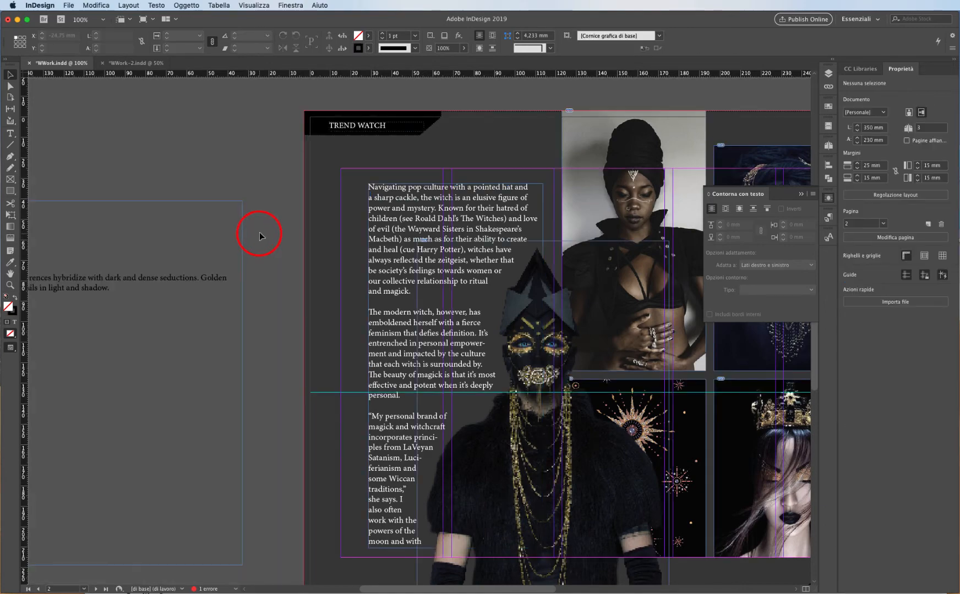
left_click(223, 200)
left_click_drag(425, 165, 455, 260)
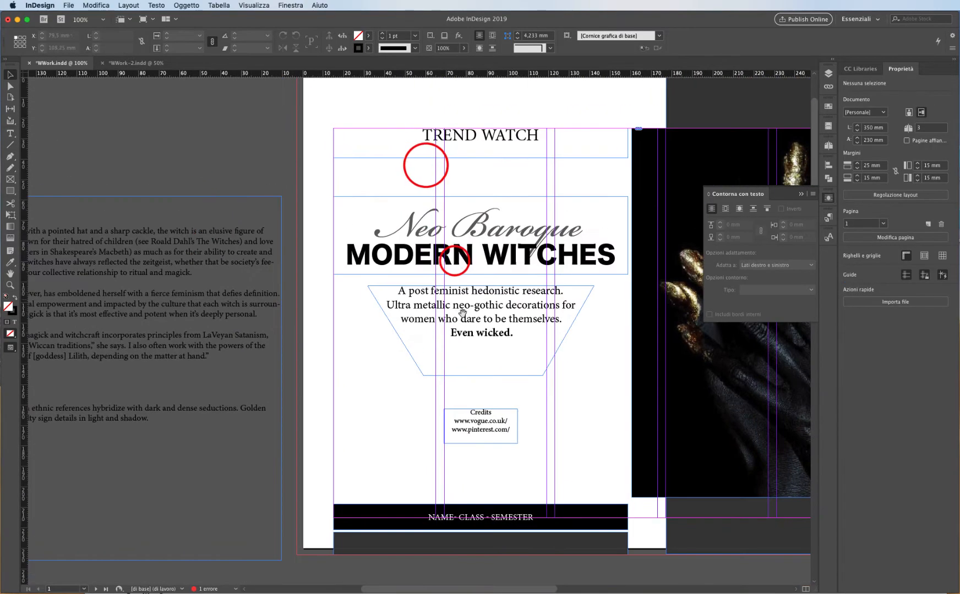
left_click(531, 256)
left_click_drag(414, 464, 424, 143)
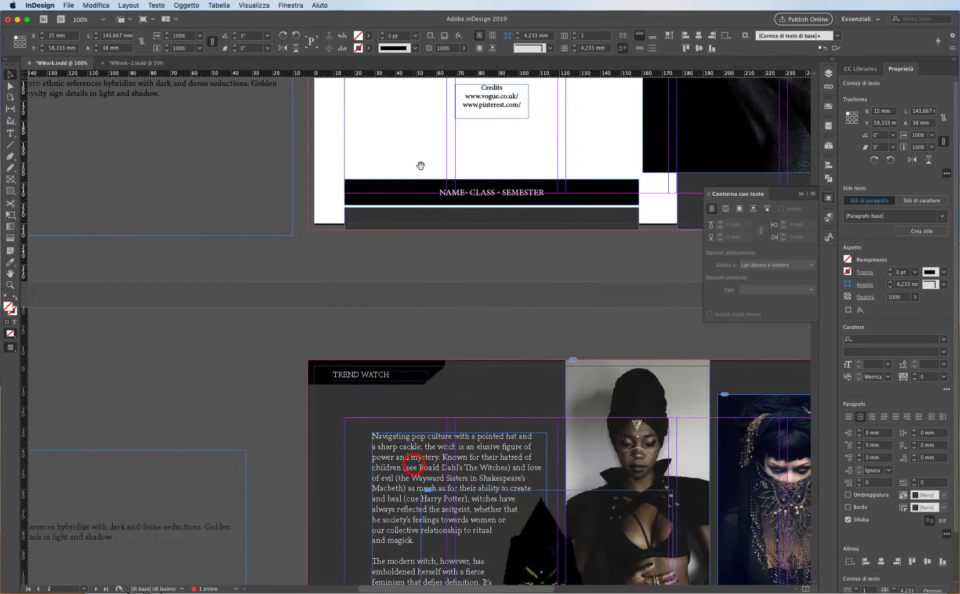
left_click_drag(439, 358, 440, 161)
left_click_drag(414, 302, 439, 159)
key("super+v")
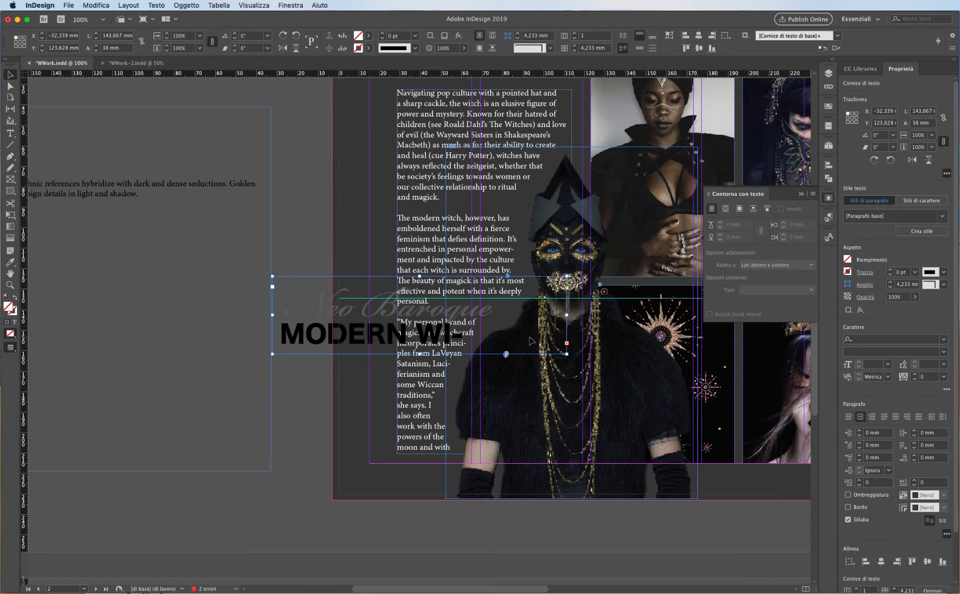
Move the MODERN WITCHES title frame down and stretch its top edge so it is about 58 mm tall.
left_click_drag(322, 333, 317, 372)
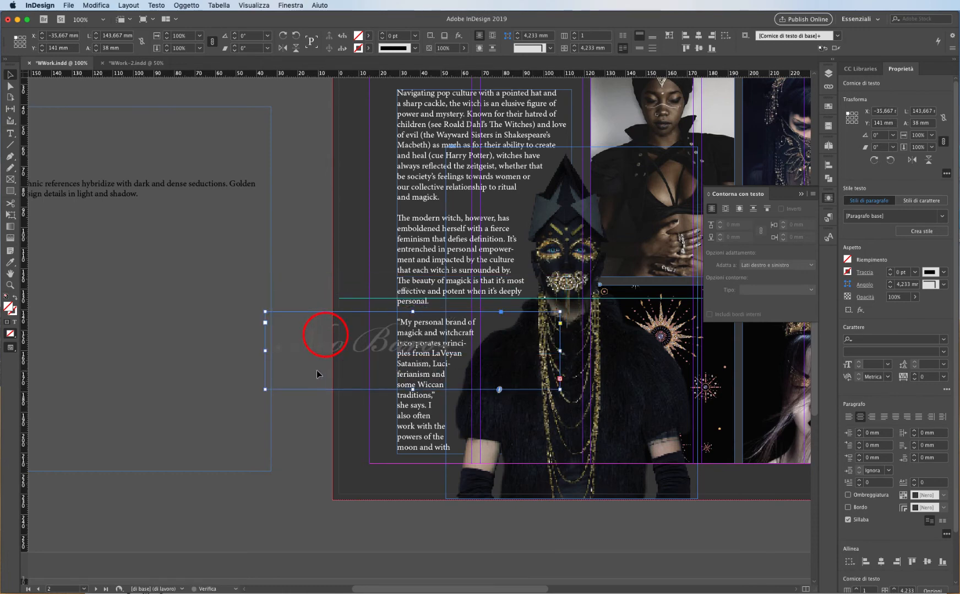
left_click_drag(413, 312, 412, 271)
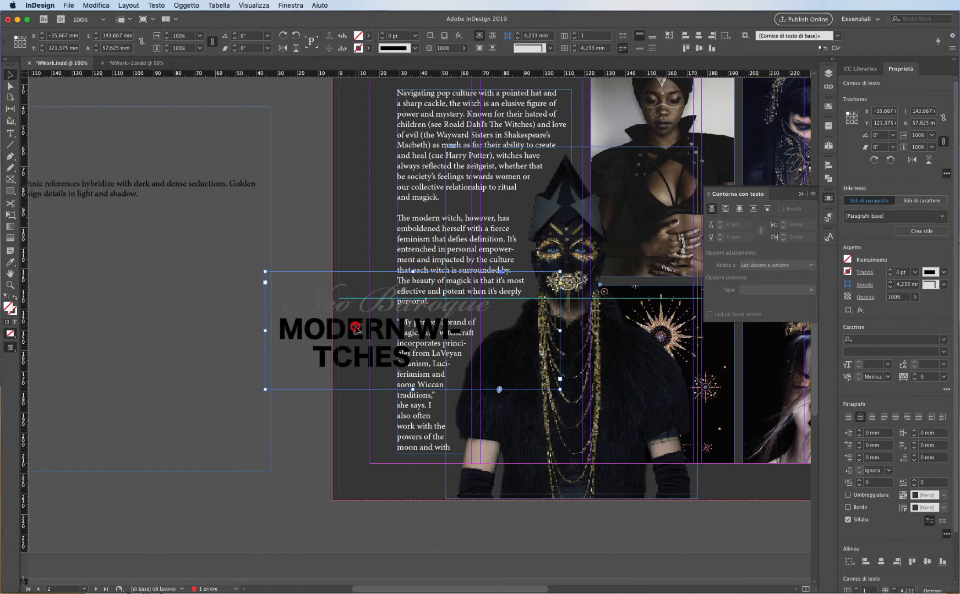
Open the title's text frame options and enable Ignore Text Wrap so the title stays on one line.
left_click(155, 5)
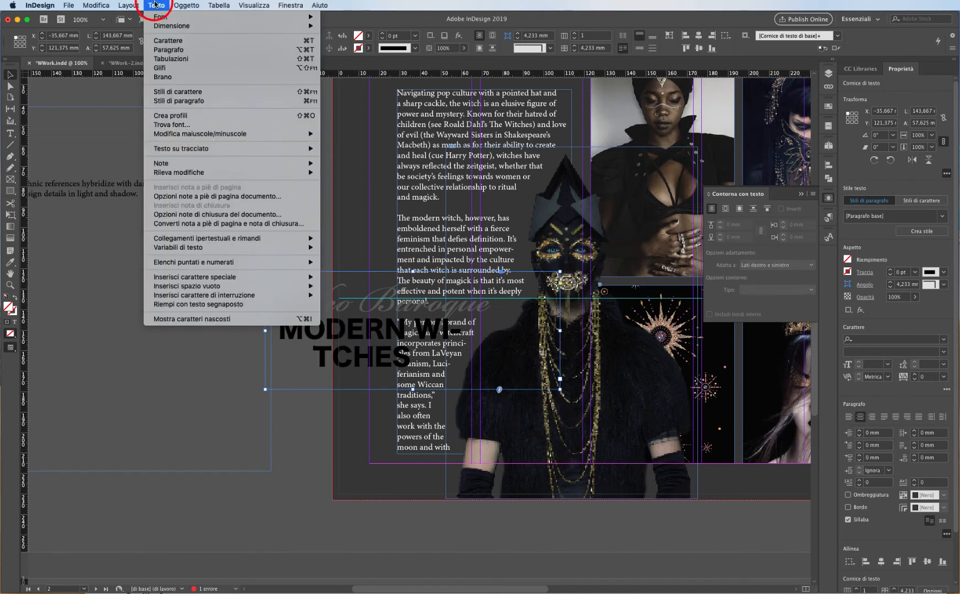
mouse_move(189, 5)
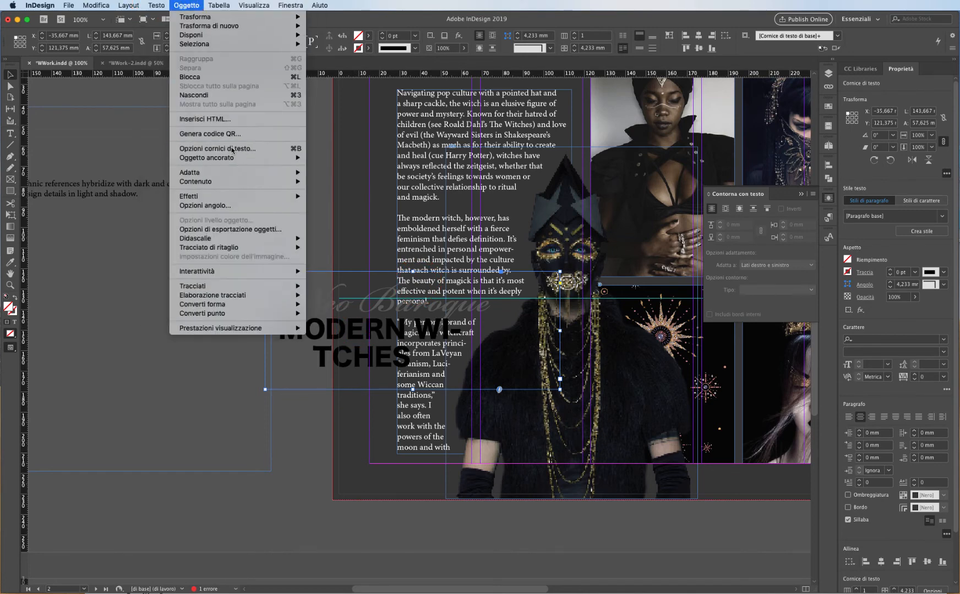
left_click(276, 150)
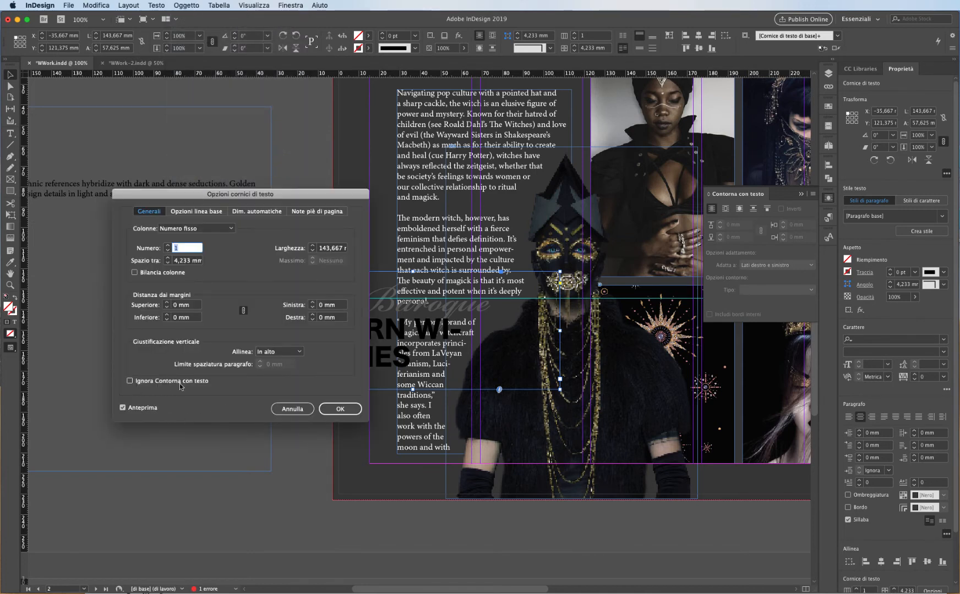
left_click(131, 381)
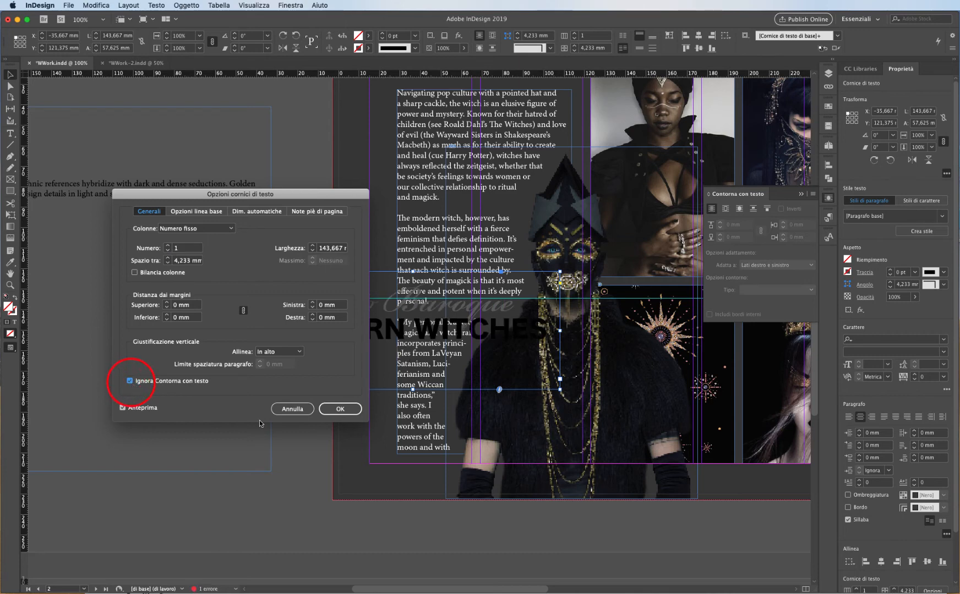
left_click(337, 409)
Select the MODERN WITCHES text and colour it with the Paper (white) swatch.
double_click(317, 329)
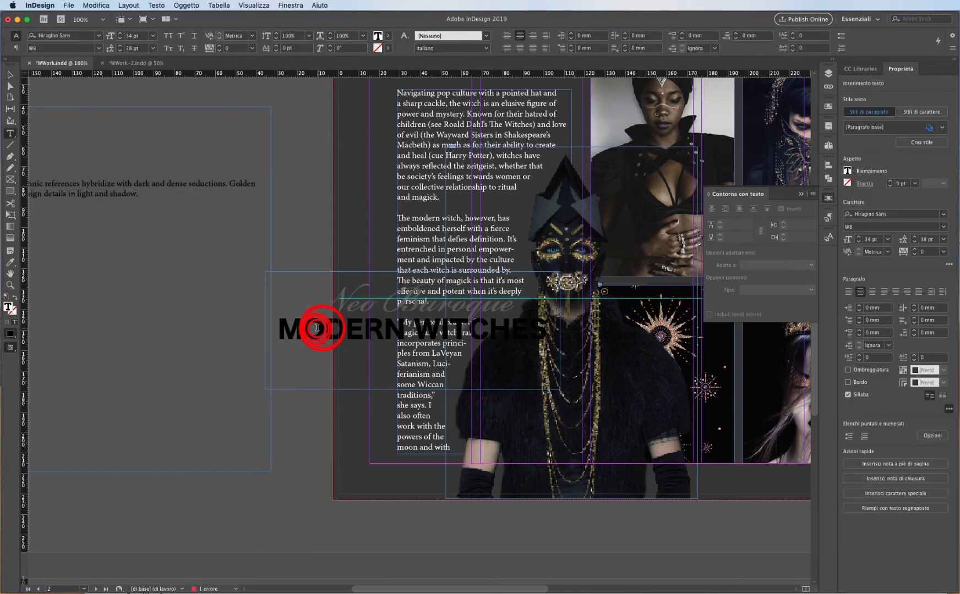
triple_click(314, 328)
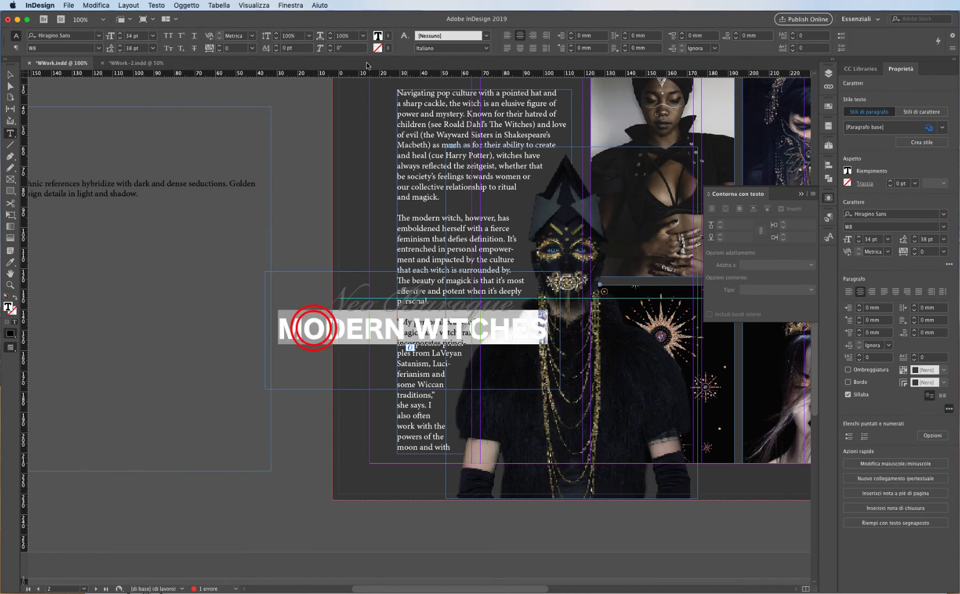
left_click(378, 35)
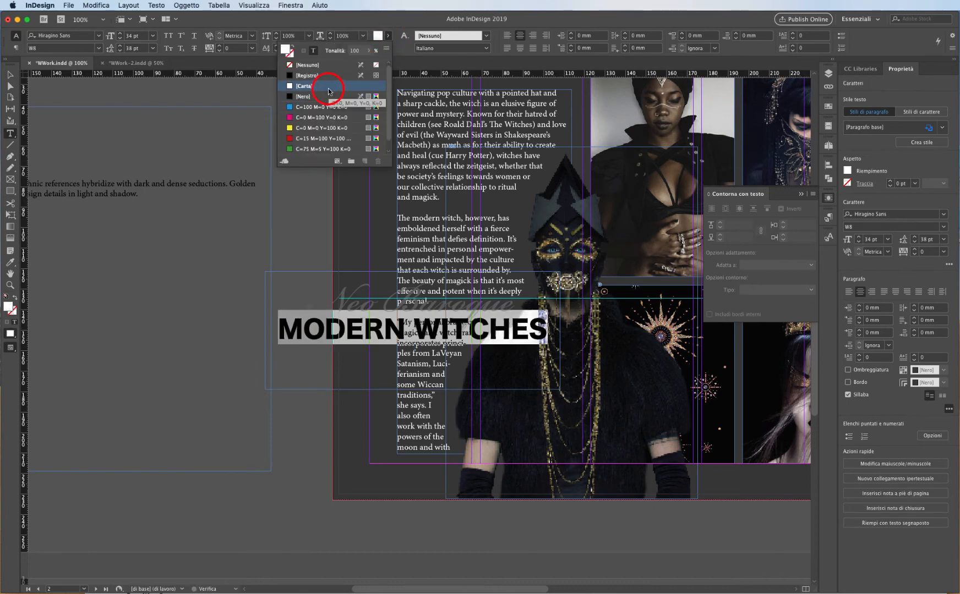
left_click(327, 88)
key("Escape")
Try placing the title frame over the figure's lower area, then move it aside onto the pasteboard.
left_click_drag(310, 331, 469, 437)
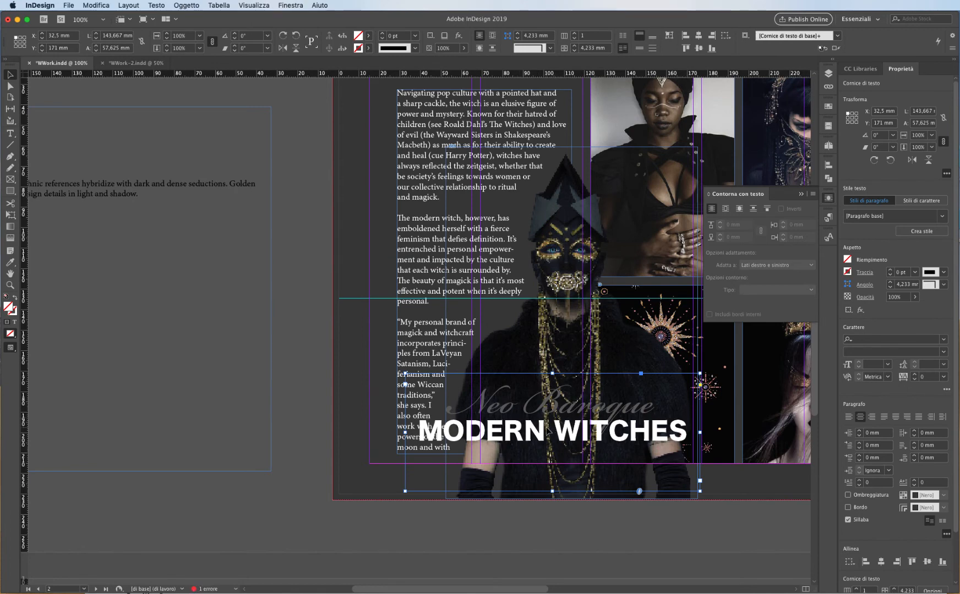
left_click_drag(548, 432, 576, 441)
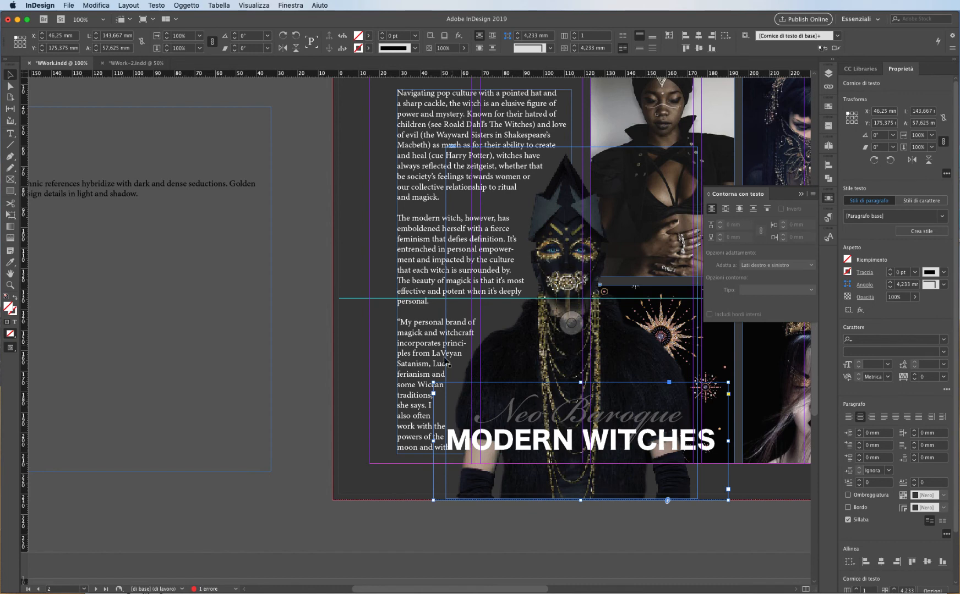
left_click_drag(639, 440, 302, 338)
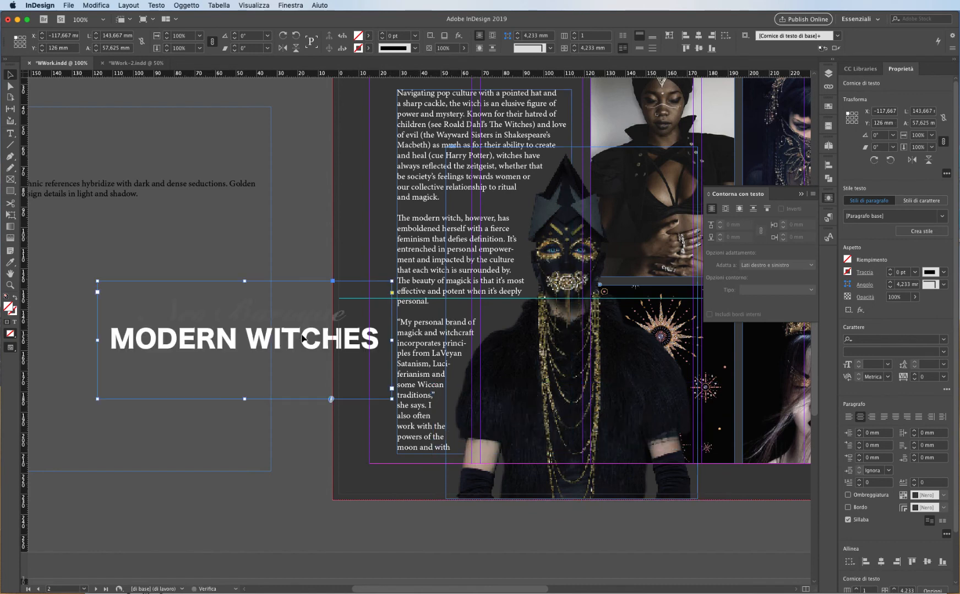
Select the figure image, reapply its contour text wrap and reduce the wrap offset to 3 mm.
left_click(638, 330)
left_click(738, 210)
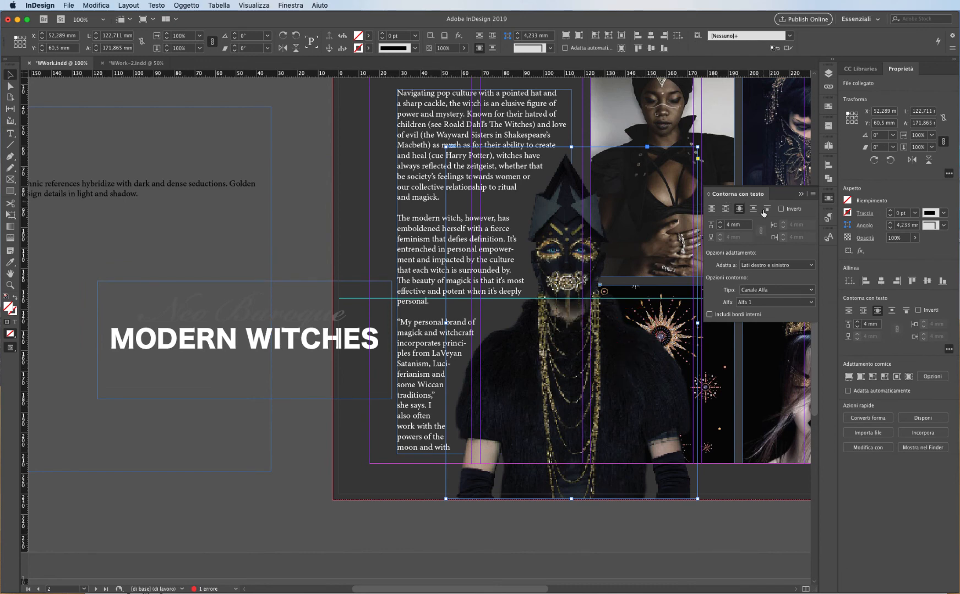
left_click(711, 209)
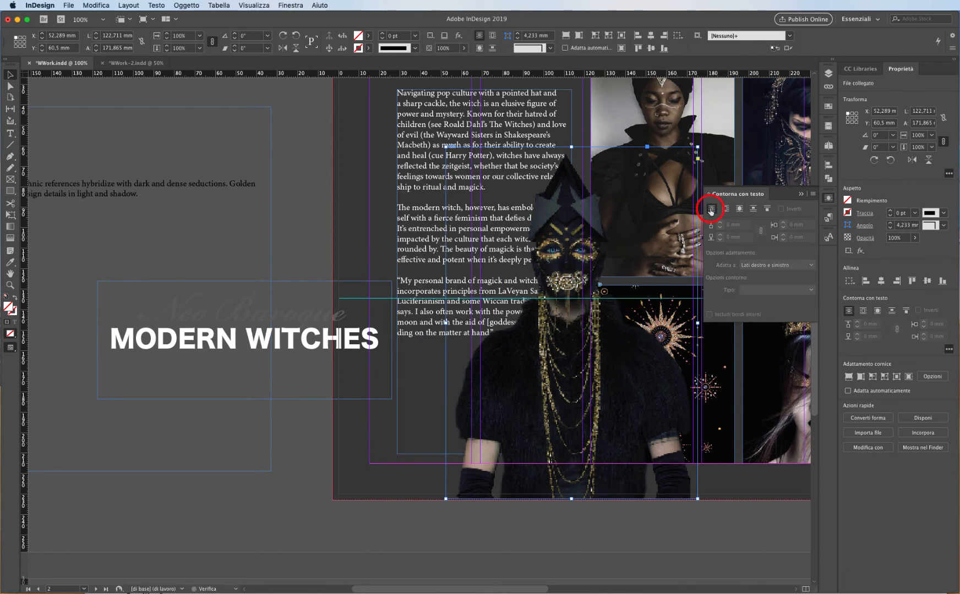
left_click(739, 210)
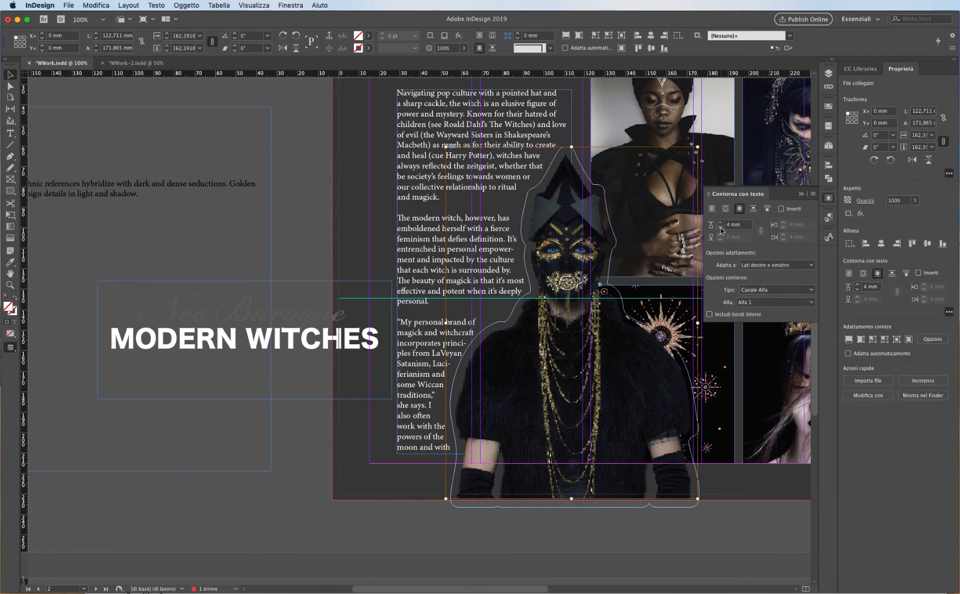
left_click(721, 229)
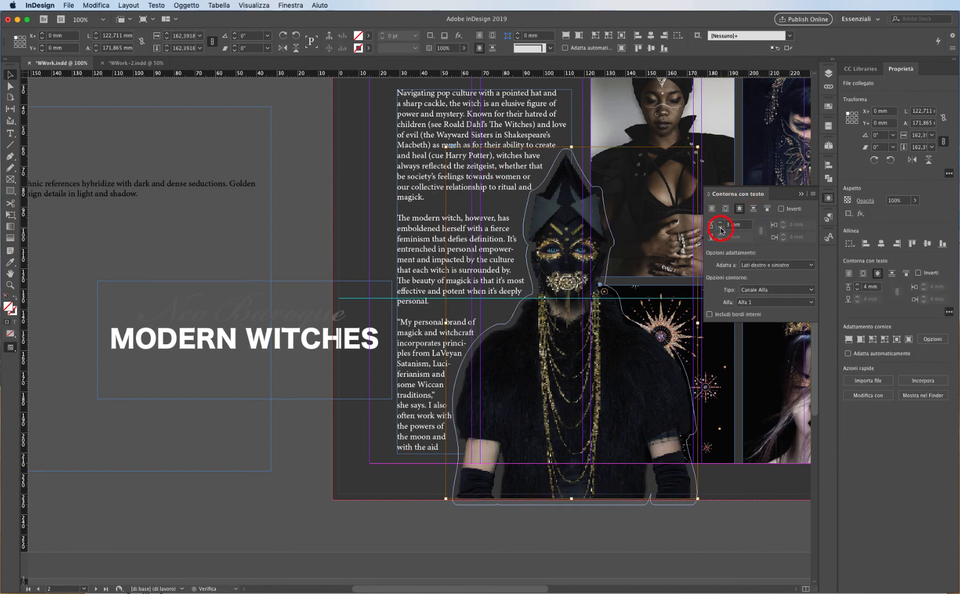
Move the title frame onto the lower part of the figure, near the page's bottom edge.
left_click(306, 333)
left_click_drag(301, 343, 632, 465)
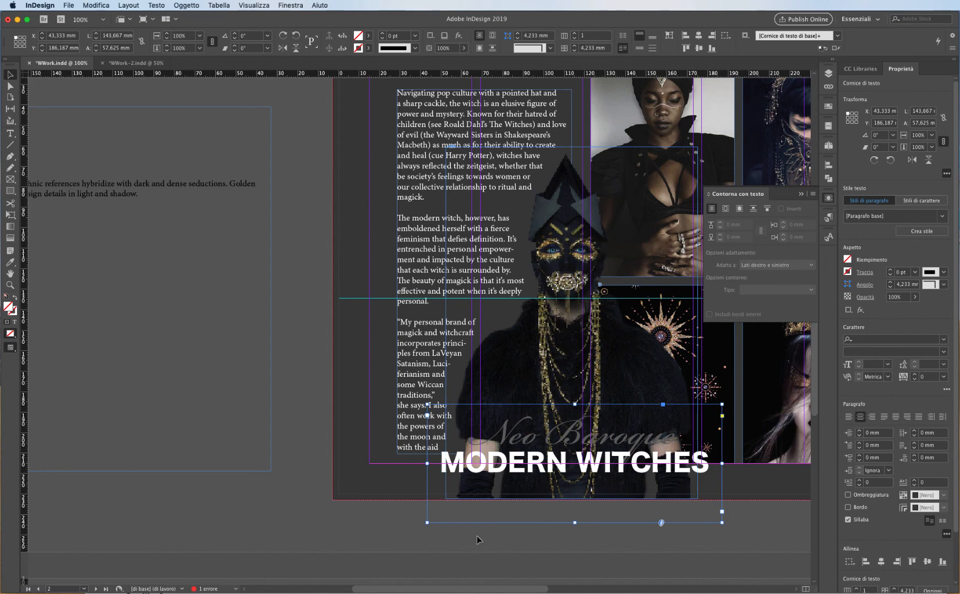
Reopen the title's text frame options and check its Ignore Text Wrap setting.
double_click(531, 471, "alt")
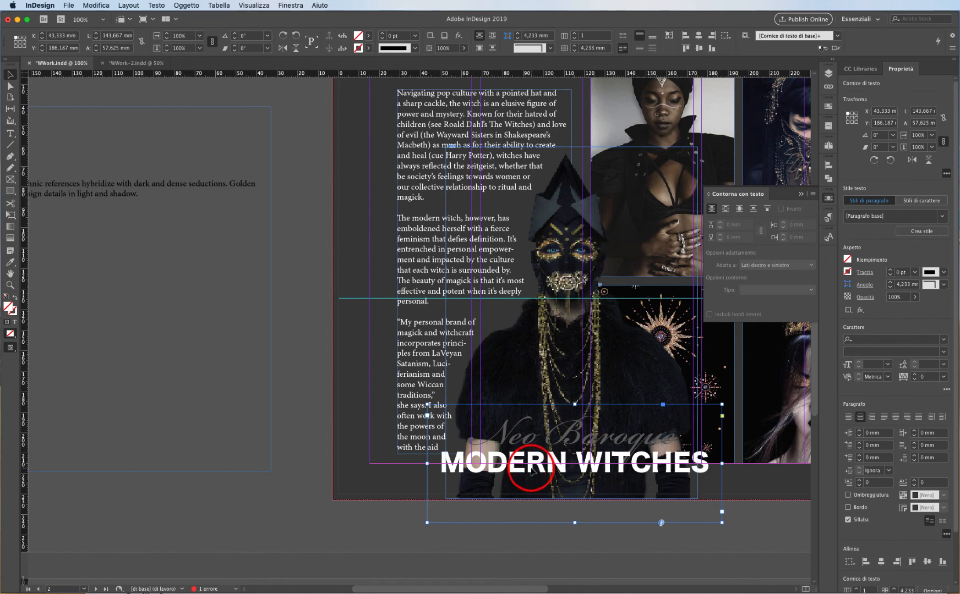
left_click(156, 384)
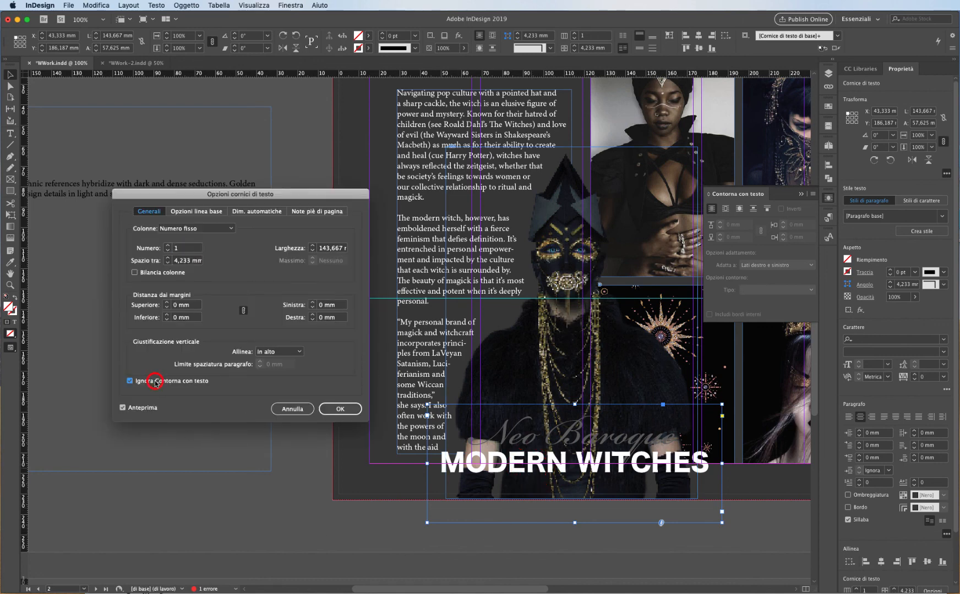
left_click(156, 383)
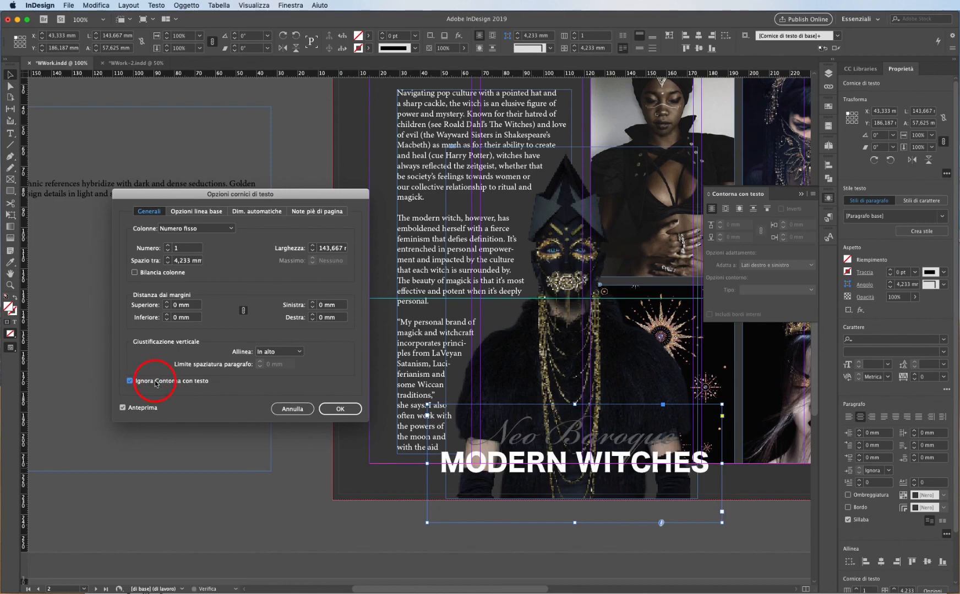